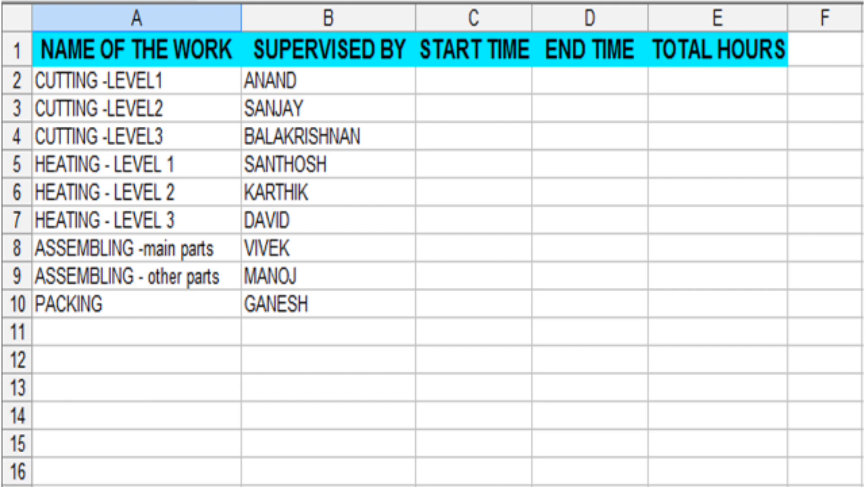
Apply a Time number format to the start and end time cells C2:D10
drag(473, 80, 590, 304)
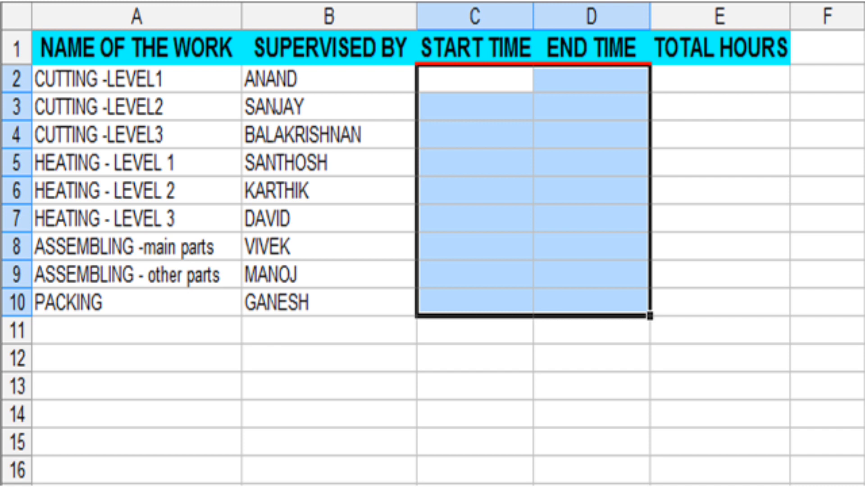
key(ctrl+1)
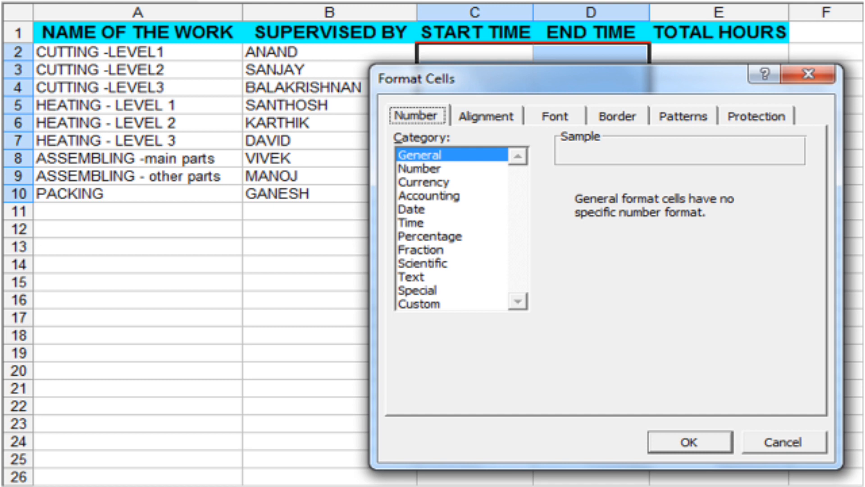
click(410, 222)
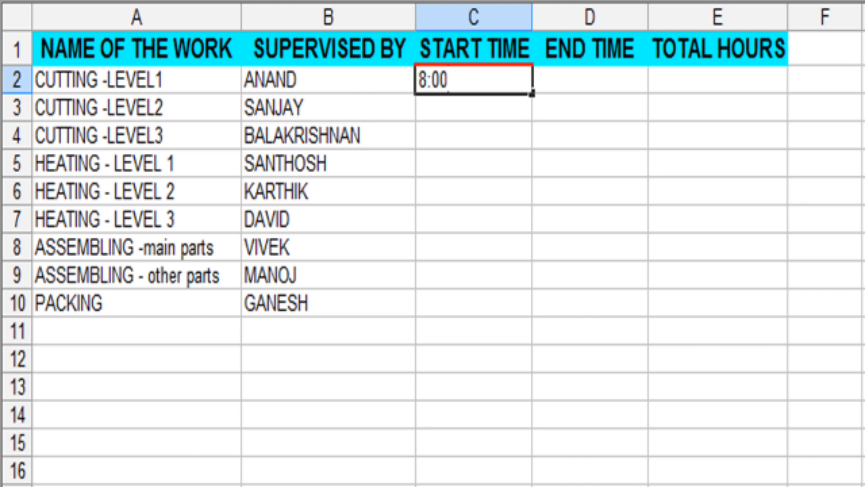
Enter the start and end times for each task, such as 8:00, 10:30 AM, 12:00 and 13:00
key(Tab)
text(10:30 AM)
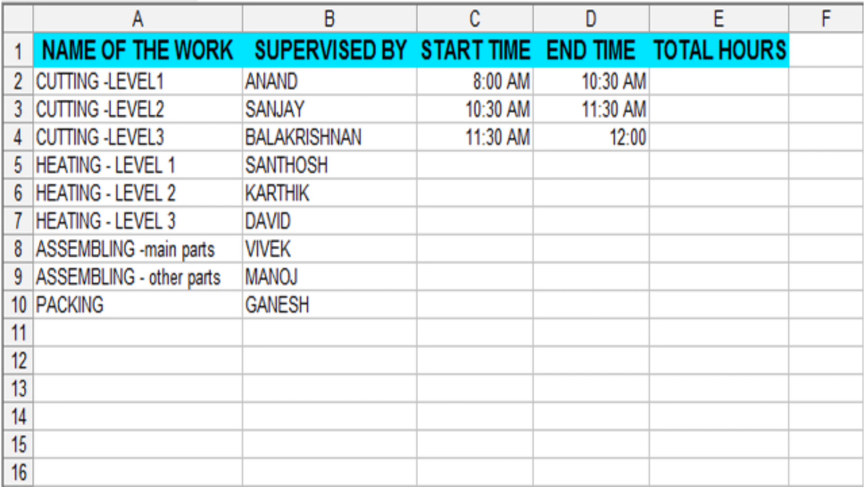
key(Return)
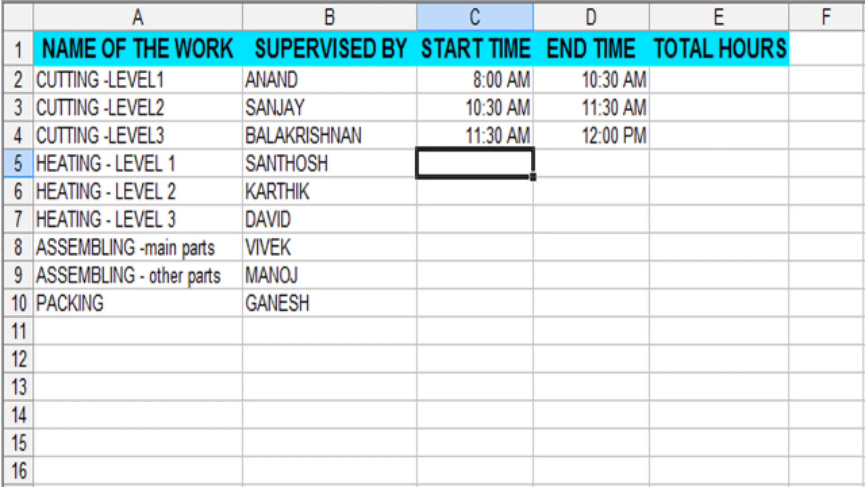
text(12:00)
key(Tab)
text(13:00)
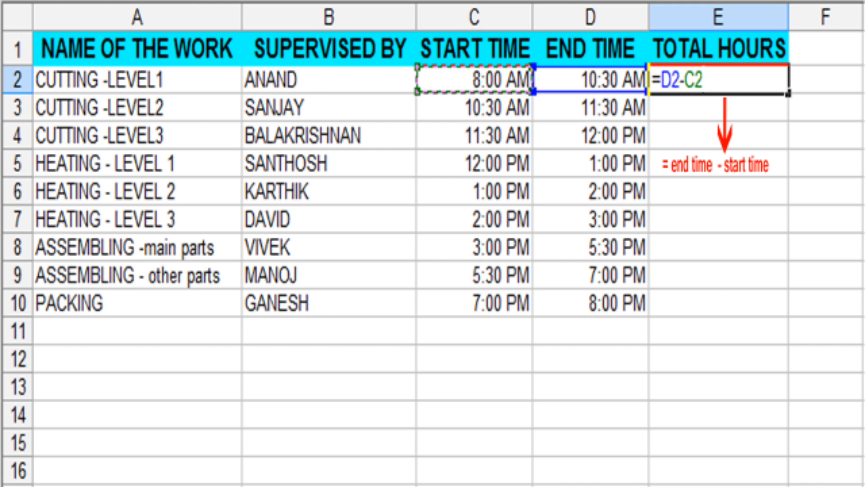
Replace E2's =D2-C2 with =IF(D2>C2,D2-C2,1+D2-C2) to handle overnight end times
key(Return)
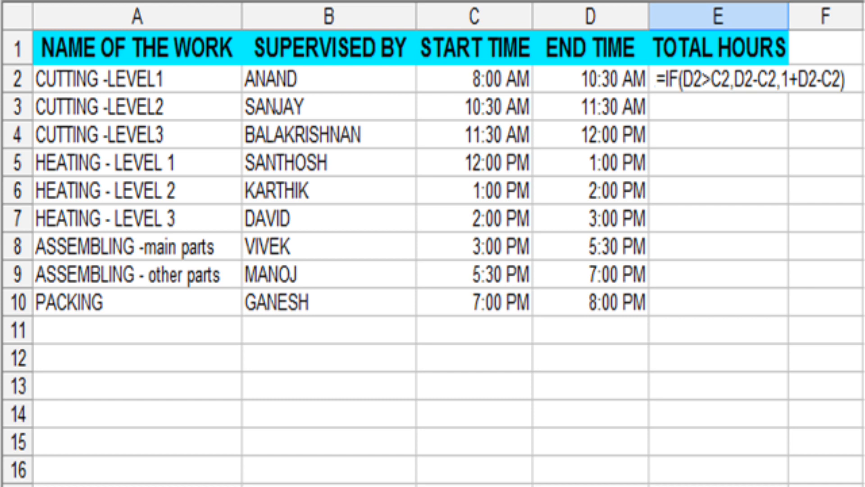
key(Return)
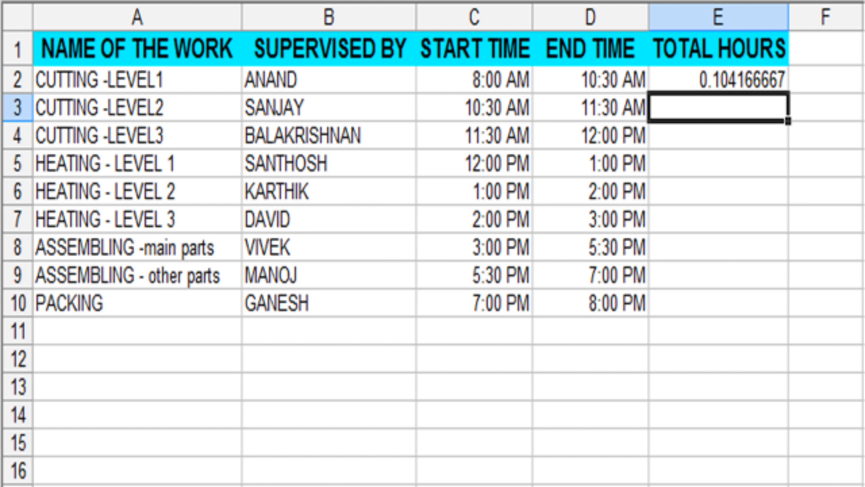
Copy the E2 duration formula down to E10 and pick the 13:30 time type for the totals
drag(719, 80, 718, 302)
key(ctrl+d)
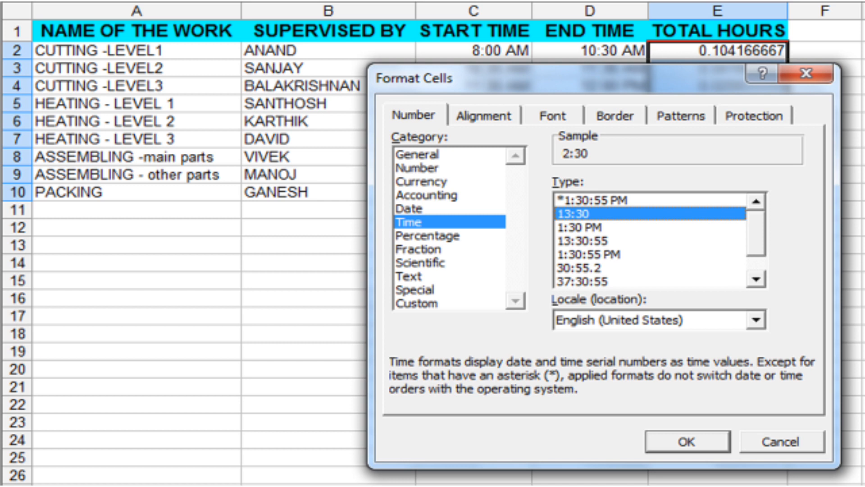
Apply the 13:30 hours-and-minutes format to E2:E10 and enter =sum(E2:E10) in E11
key(Return)
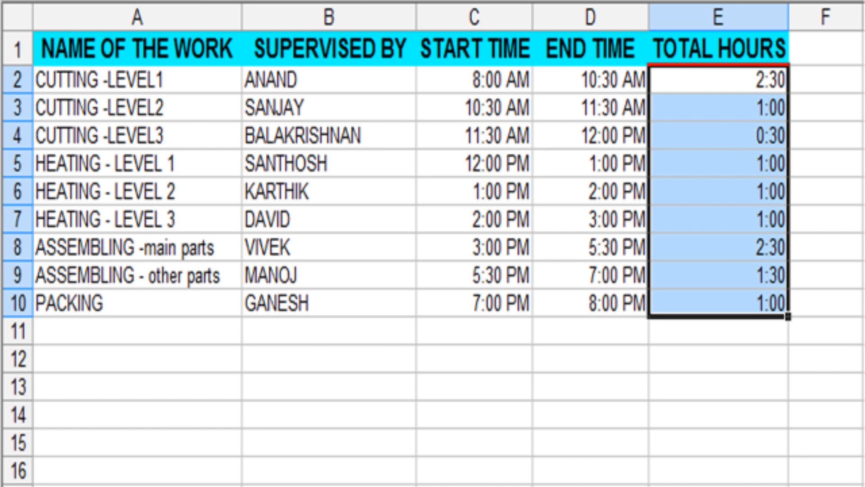
click(719, 332)
text(=sum(E2:E10))
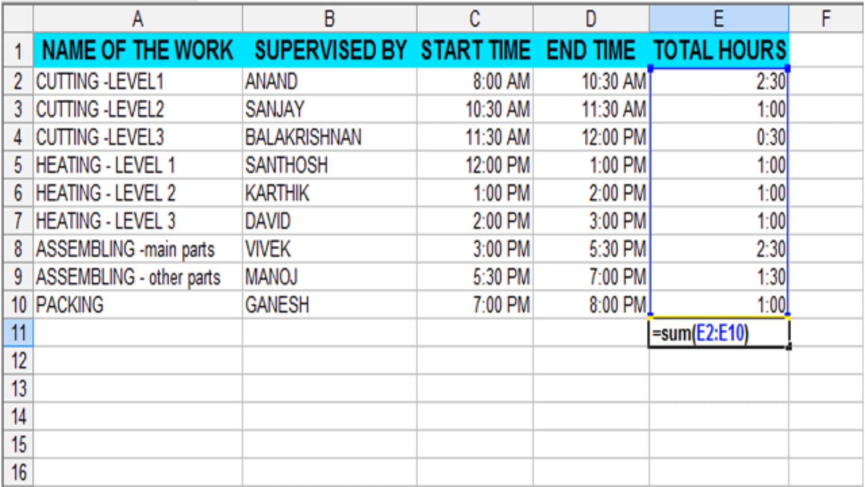
Commit the E11 sum showing 12:00, then move to the START DATE / END DATE sheet
key(Return)
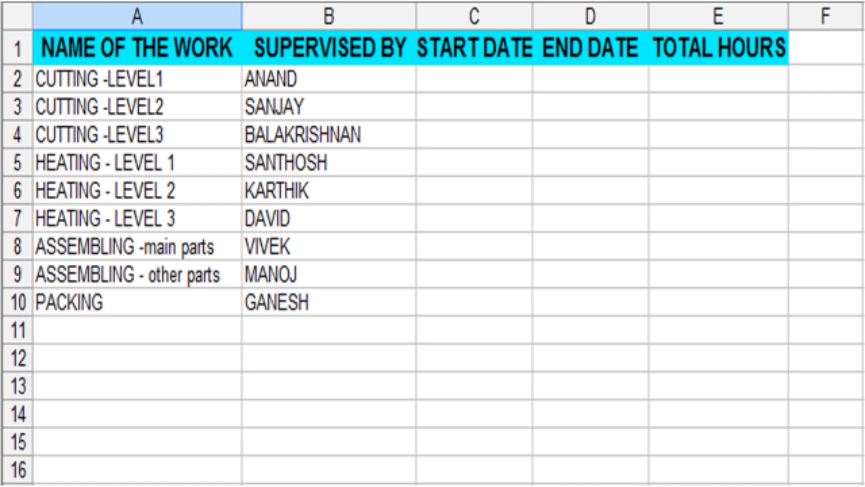
Give the START DATE and END DATE cells C2:D10 a date-time format
drag(473, 79, 590, 301)
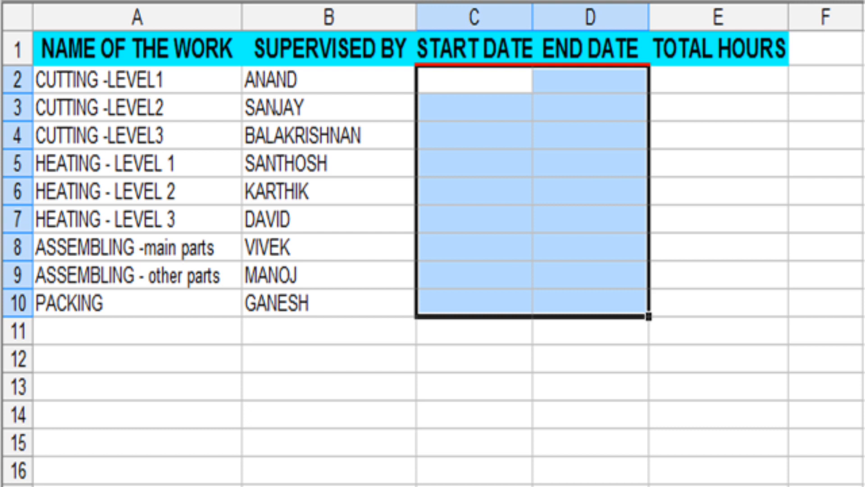
key(ctrl+1)
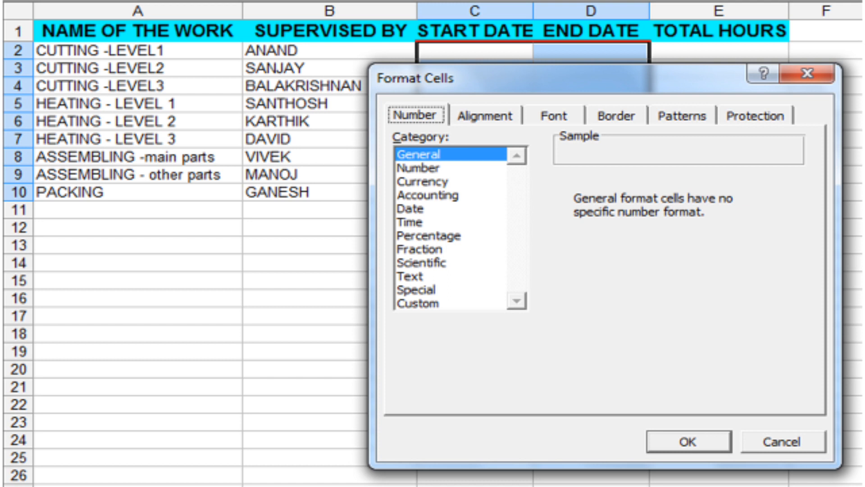
click(409, 222)
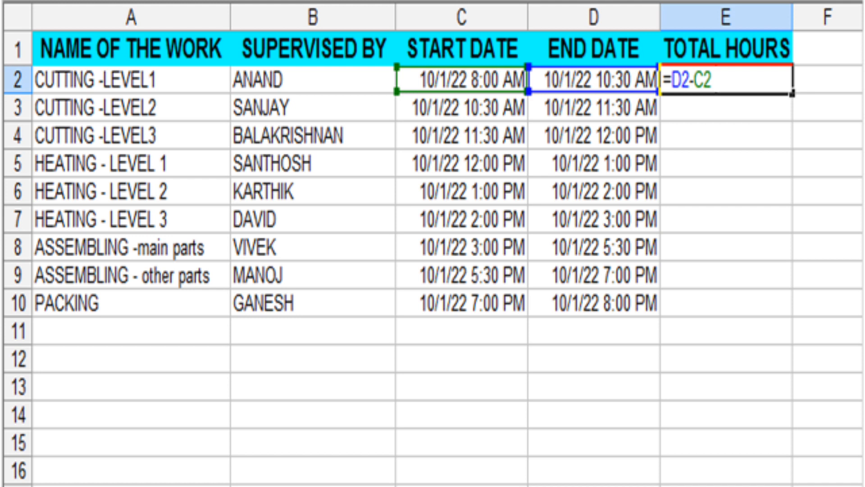
Enter =D2-C2 in E2 and fill it down through E10
key(Return)
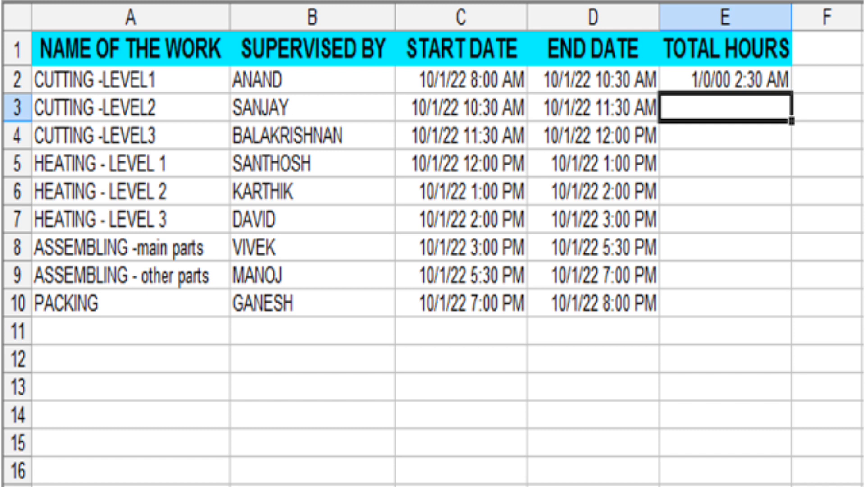
drag(725, 79, 726, 303)
key(ctrl+d)
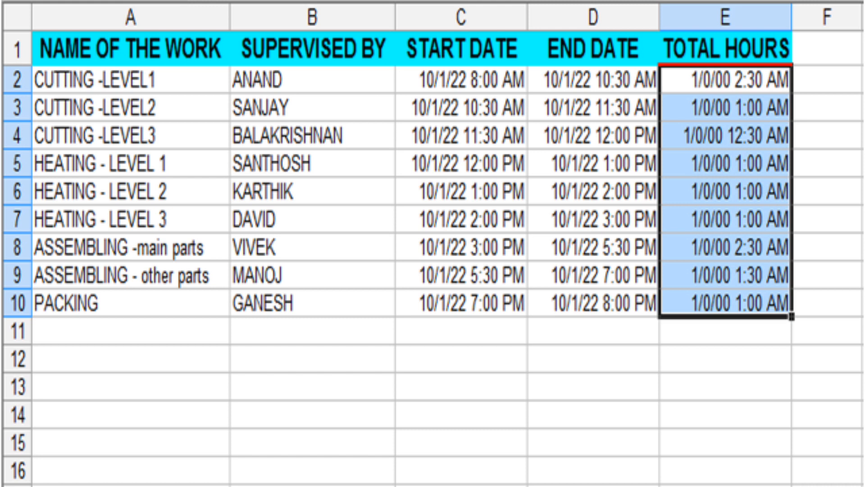
key(ctrl+1)
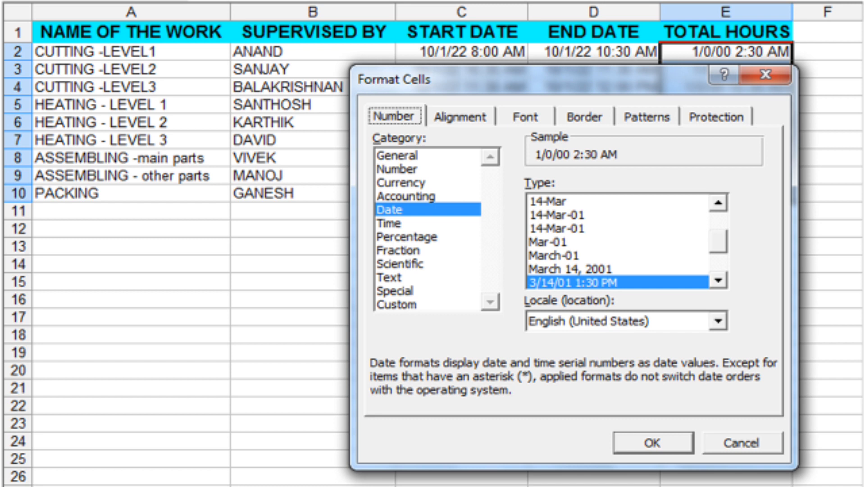
Format E2:E10 with the 13:30 time type and commit =SUM(E2:E10) in E11
click(388, 222)
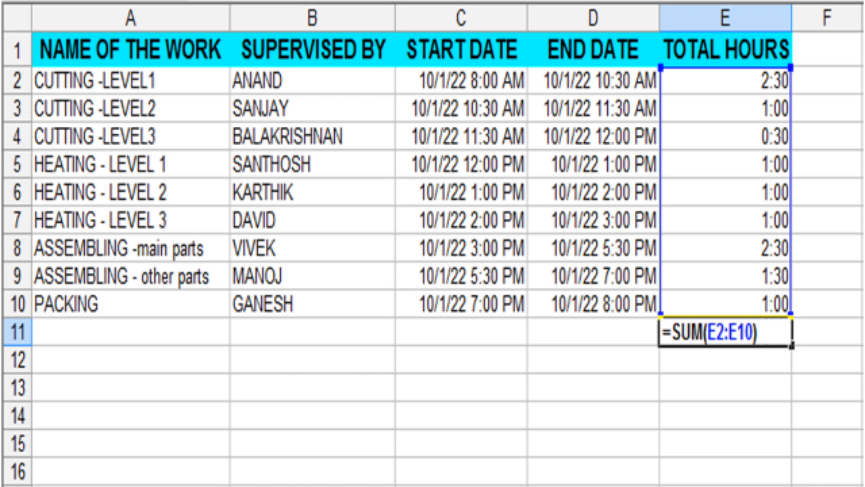
key(Return)
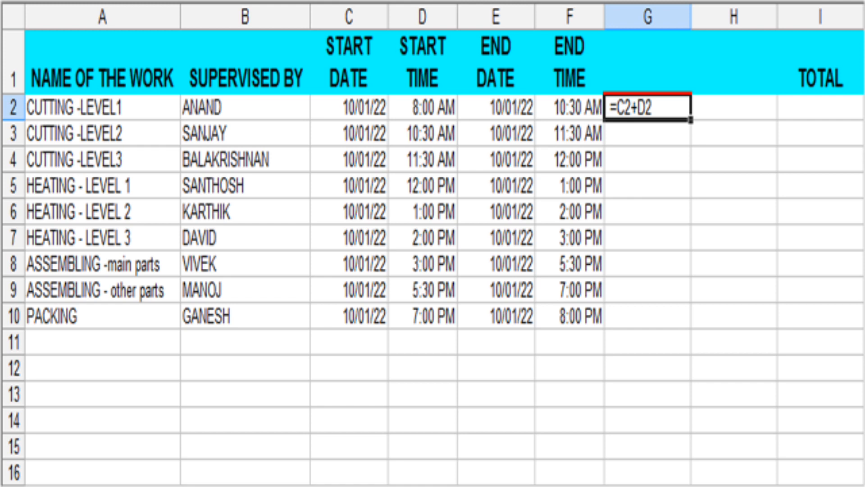
Fill G2:G10 with combined start date-times and enter =E2+F2 in H2
key(Return)
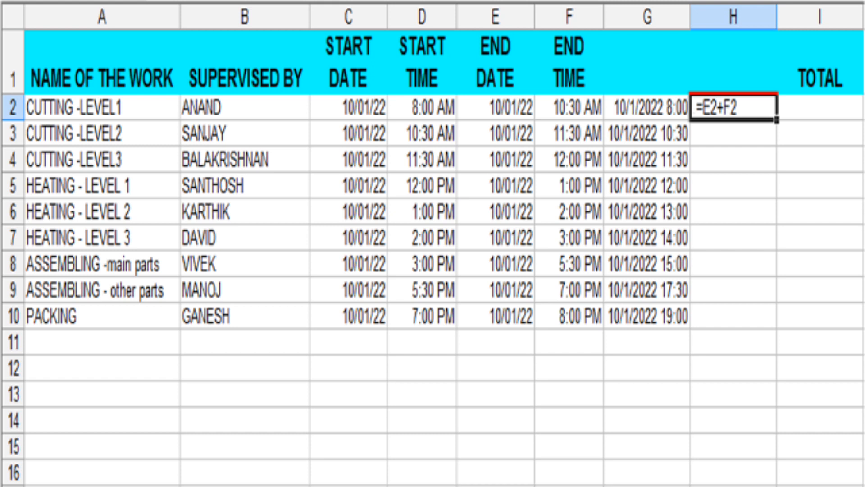
key(Return)
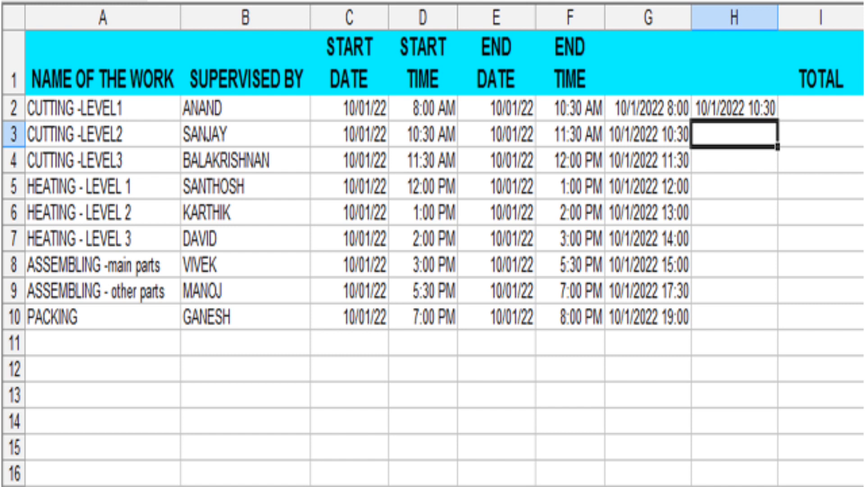
Fill the end date-time formula down to H10 and enter =H2-G2 in I2
key(ctrl+d)
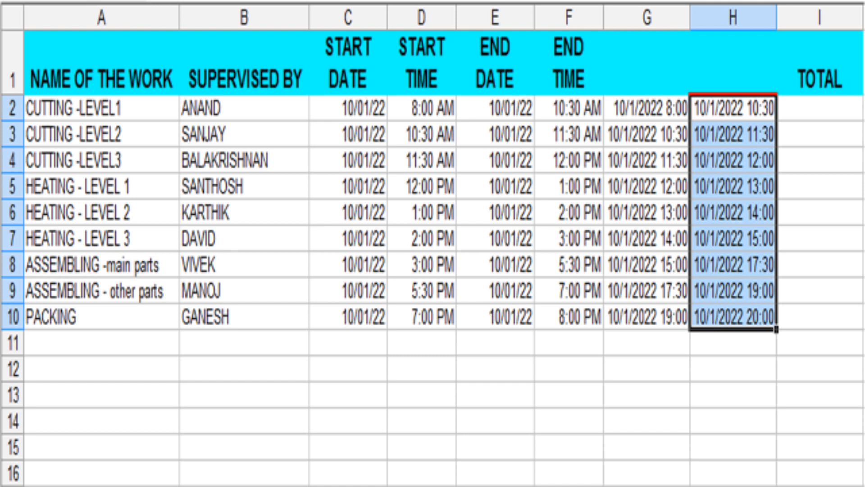
click(819, 108)
text(=H2-G2)
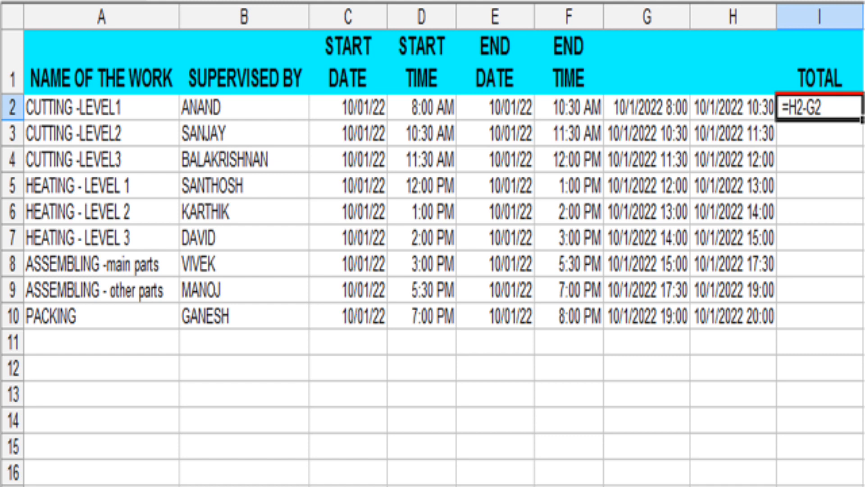
Confirm =H2-G2 in I2 and copy the TOTAL formula down through I10
key(Return)
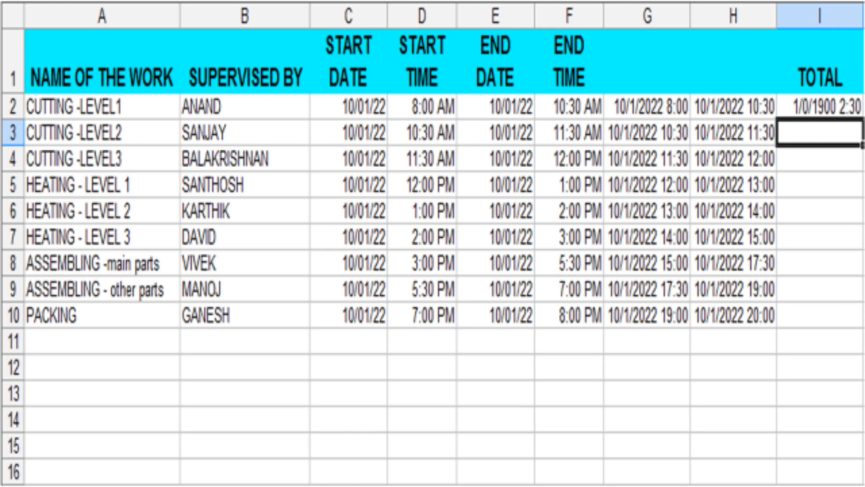
key(ctrl+d)
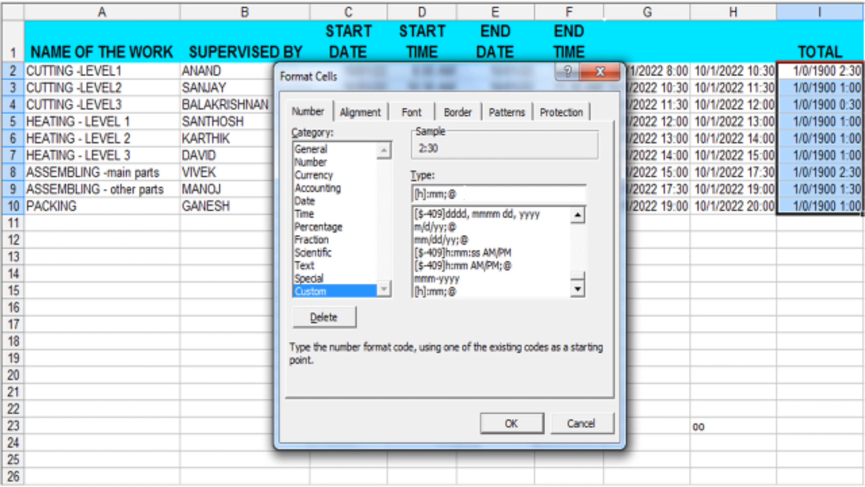
Apply the [h]:mm format to the durations and AutoSum I2:I10 in I11, giving 12:00
key(Return)
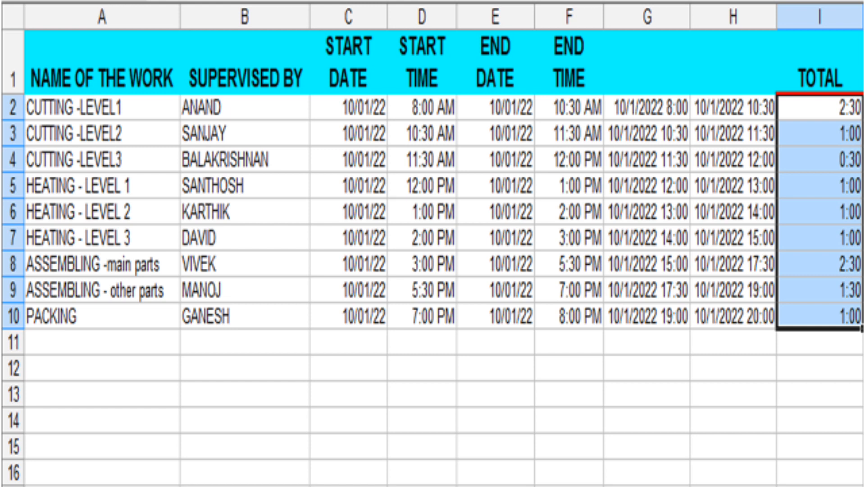
key(alt+equal)
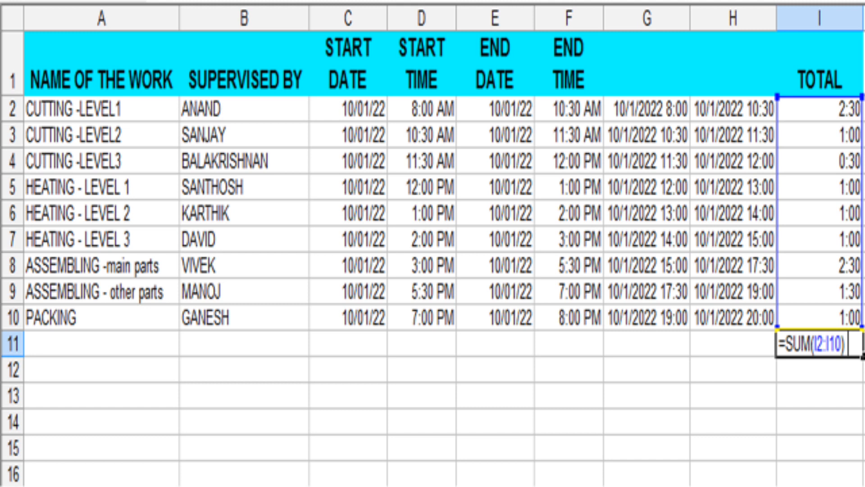
key(Return)
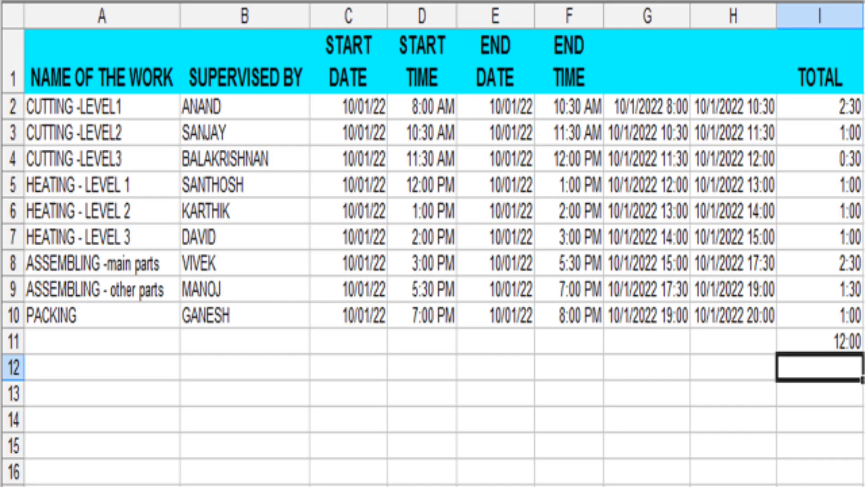